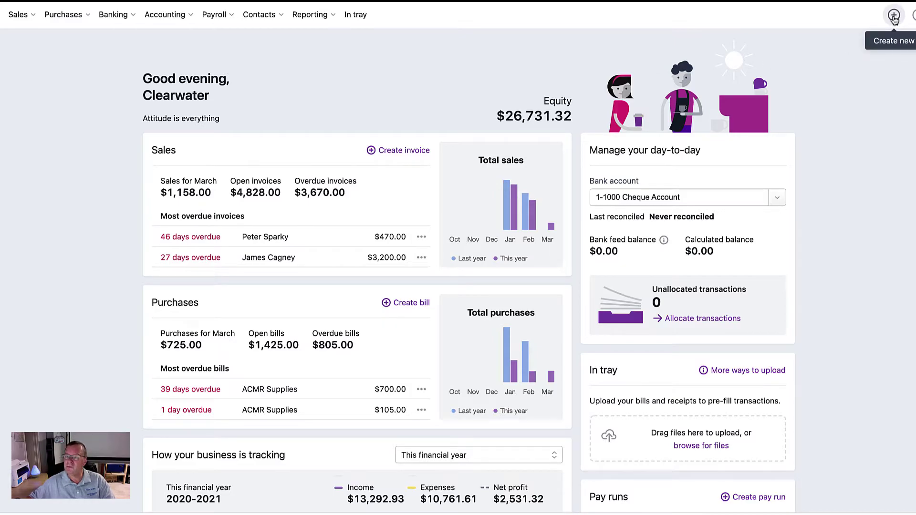
# Open the Bills list to review the supplier bills
pyautogui.click(894, 16)
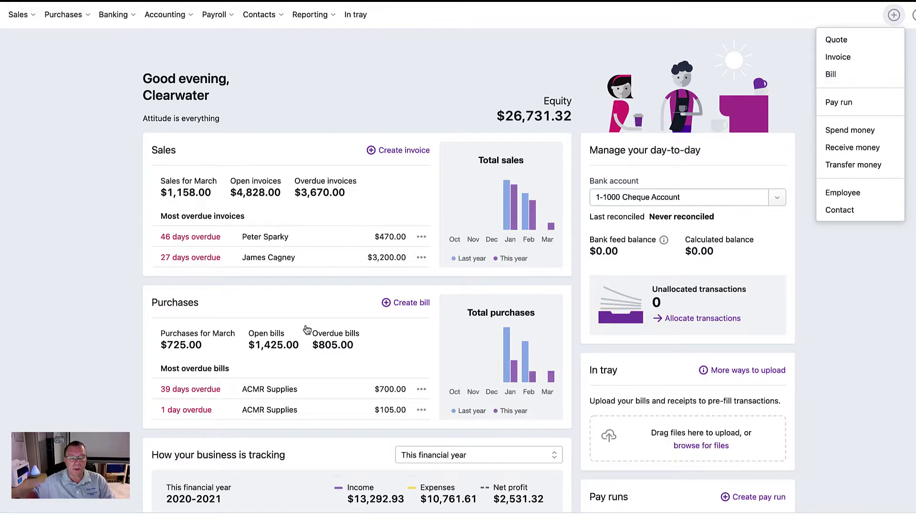
pyautogui.click(405, 328)
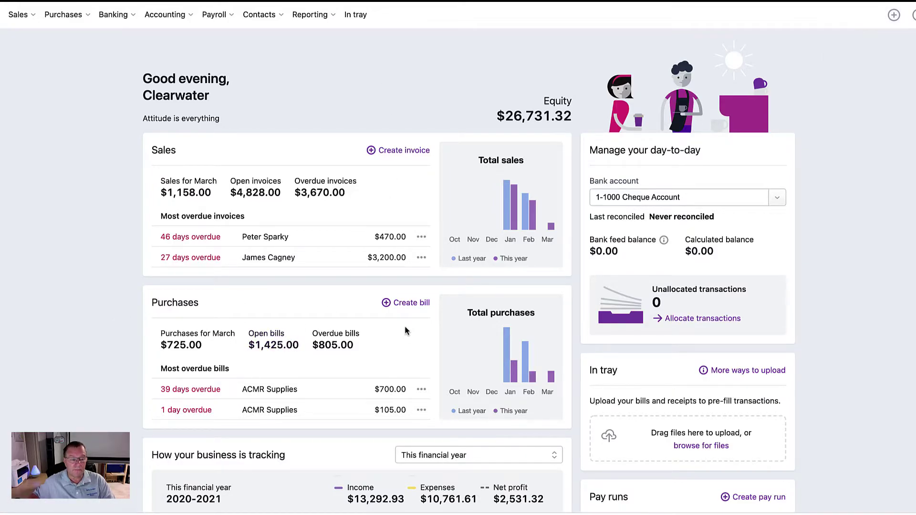
pyautogui.click(67, 18)
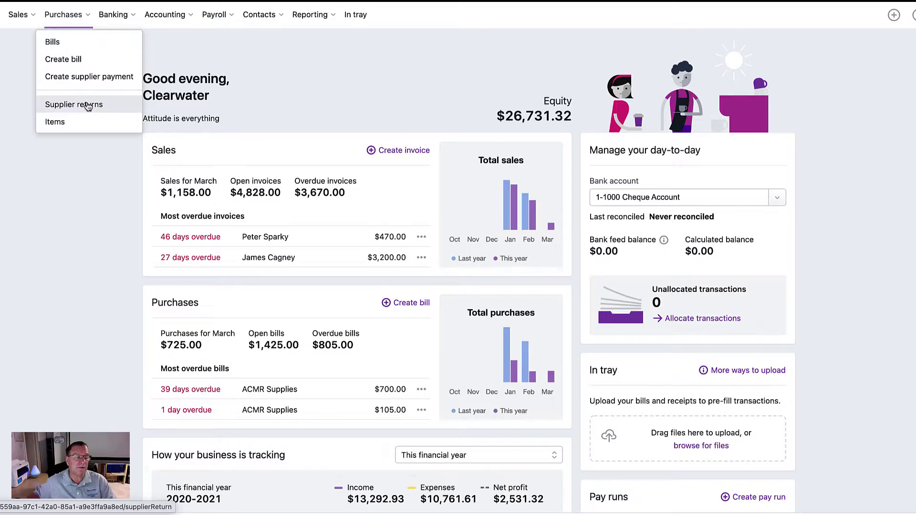
pyautogui.click(55, 42)
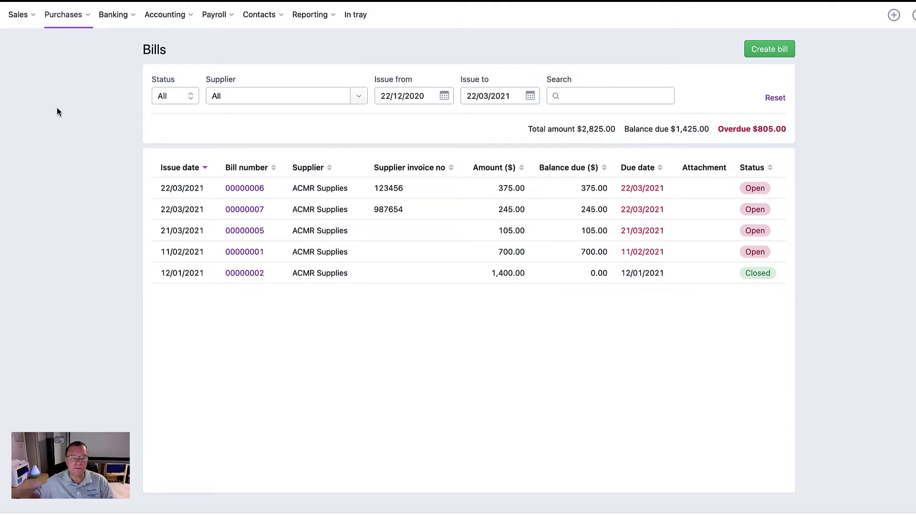
# Start a new Record payment to supplier form from the Purchases menu
pyautogui.click(56, 18)
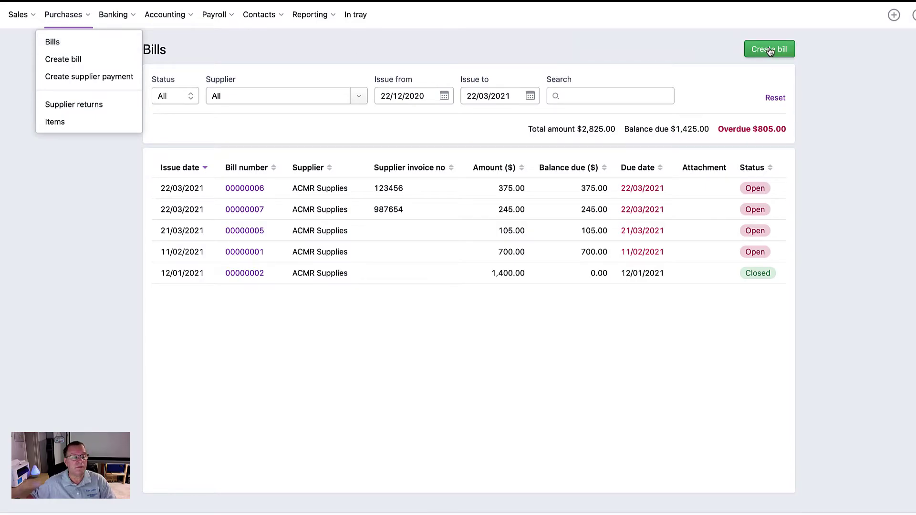
pyautogui.click(236, 47)
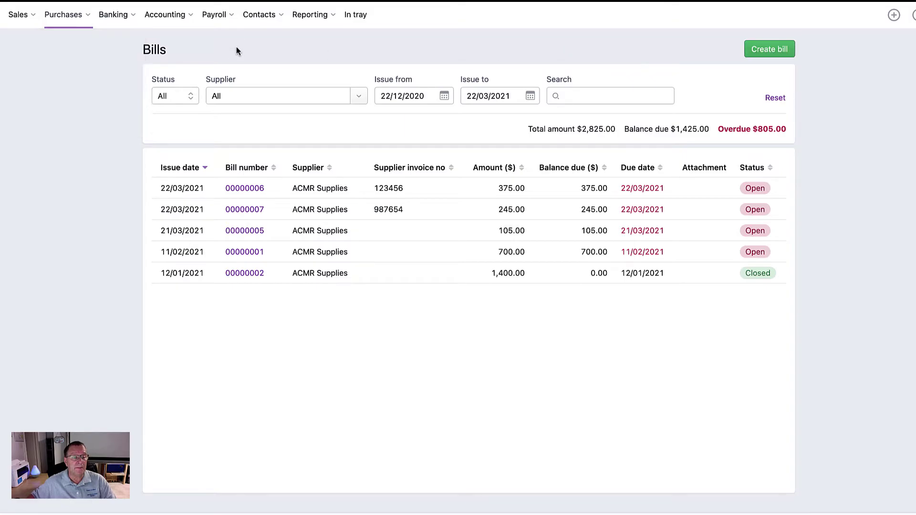
pyautogui.click(65, 17)
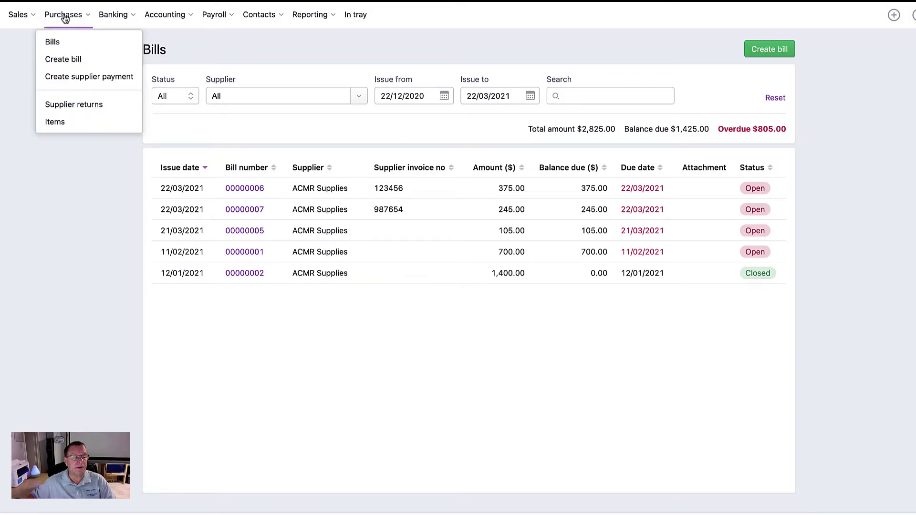
pyautogui.click(81, 78)
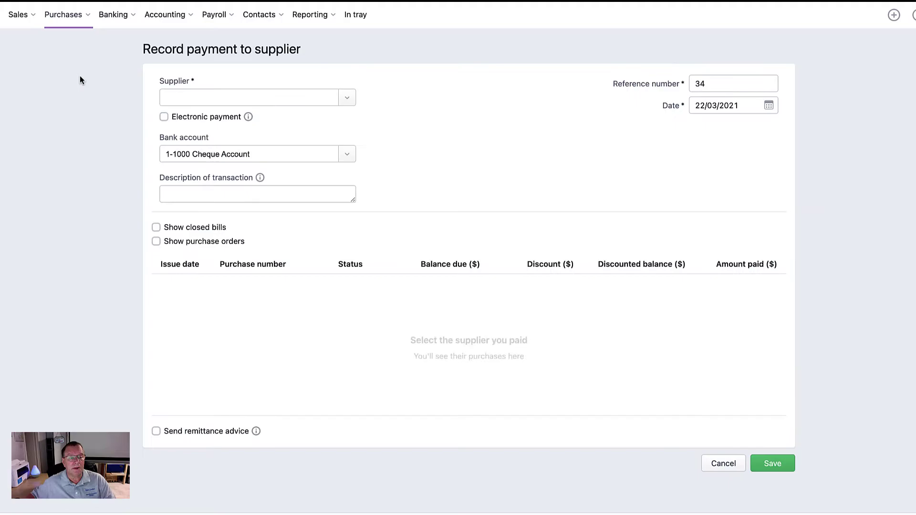
# Pay ACMR Supplies with the description 'Payment of invoice 1 and 3'
pyautogui.click(347, 99)
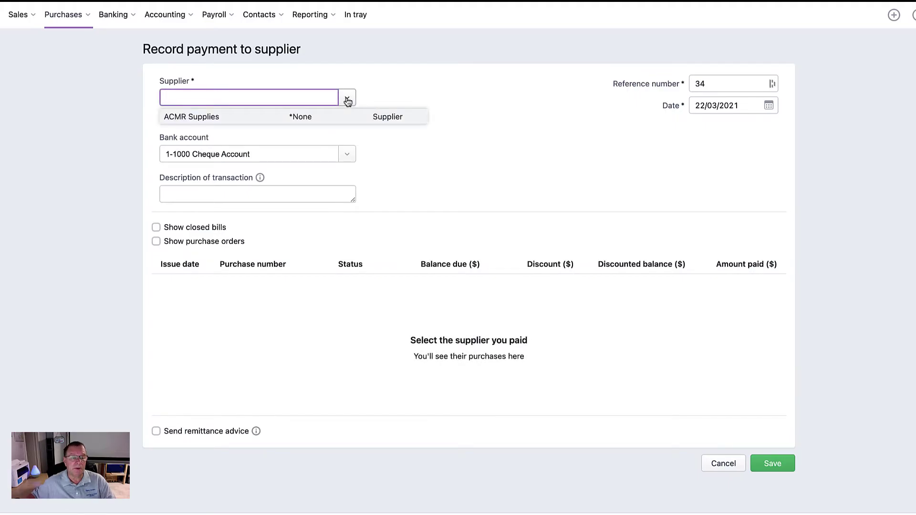
pyautogui.click(206, 117)
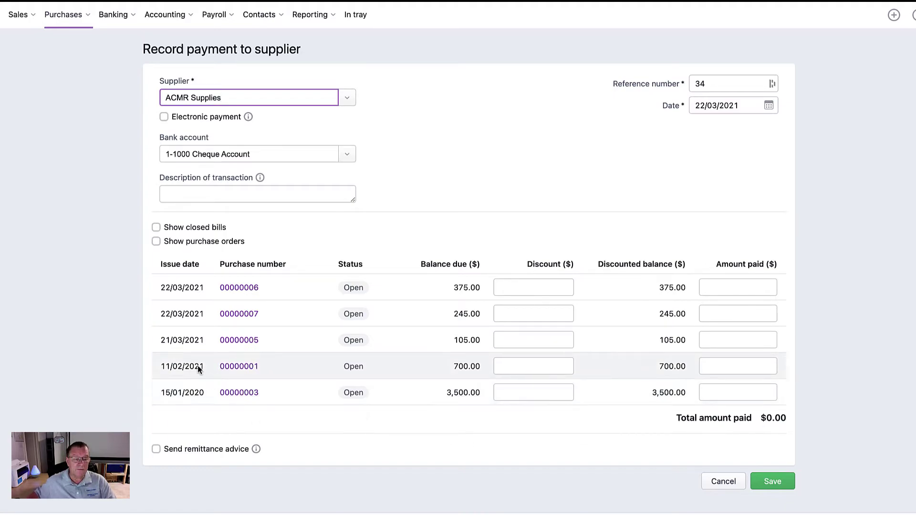
pyautogui.click(188, 193)
pyautogui.write('Paymen')
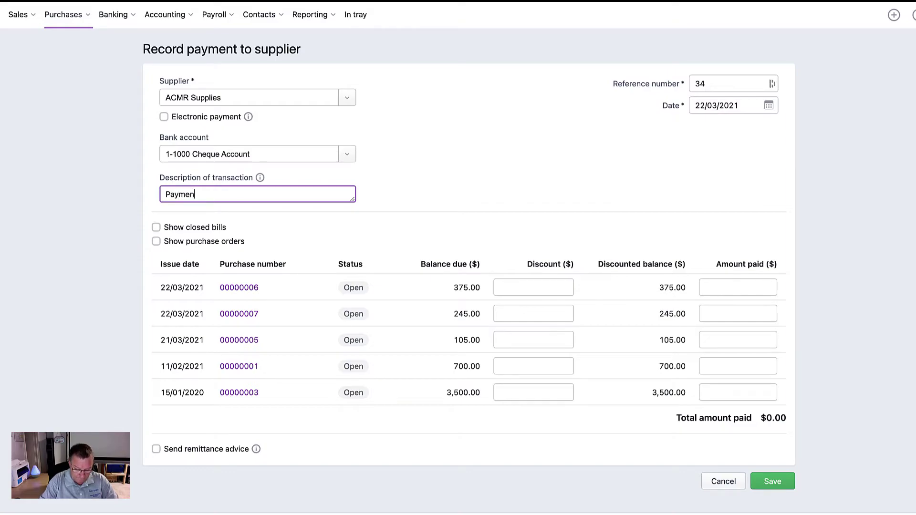
pyautogui.write('t of invoice')
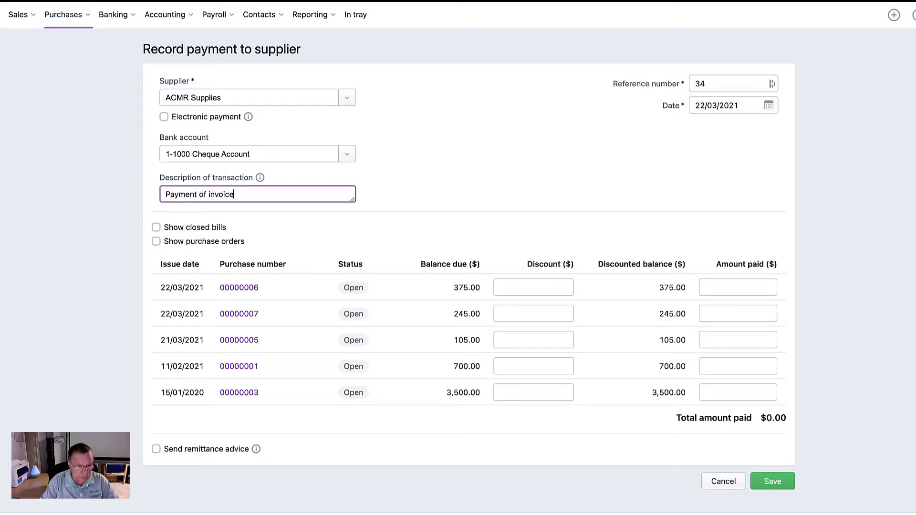
pyautogui.write(' 1 and 3')
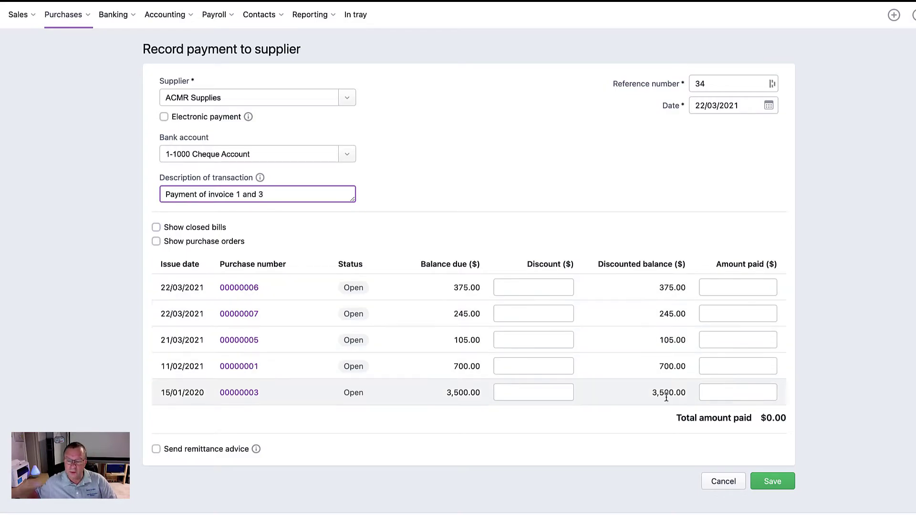
pyautogui.click(738, 368)
# Pay 700 on bill 00000001 and 3,500 on bill 00000003, totalling $4,200.00
pyautogui.write('700')
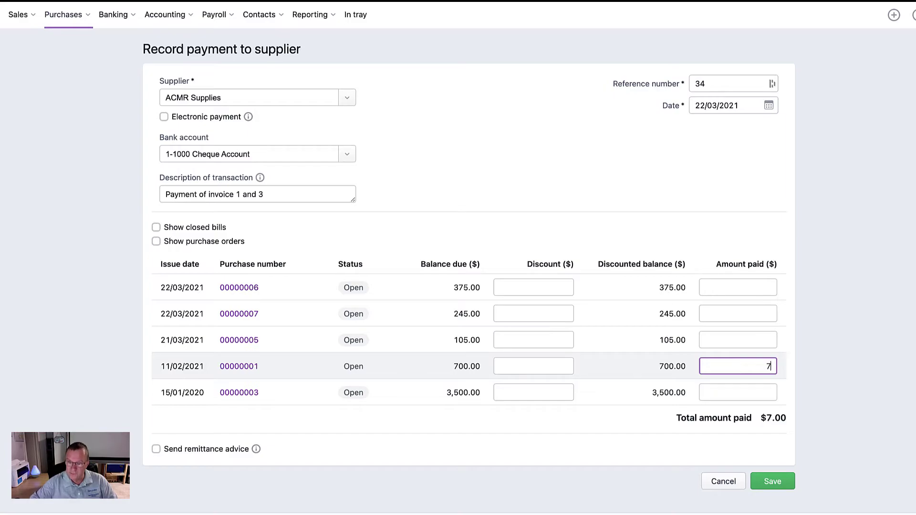
pyautogui.click(749, 393)
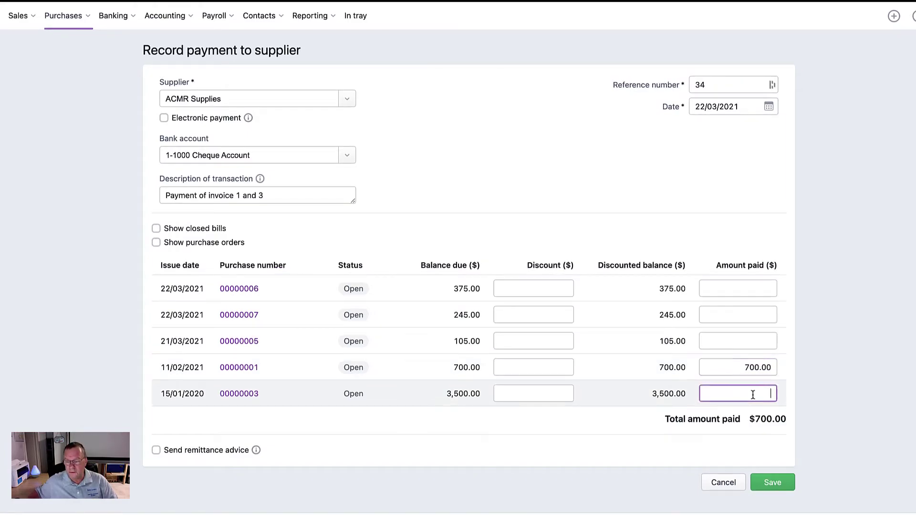
pyautogui.write('3,500')
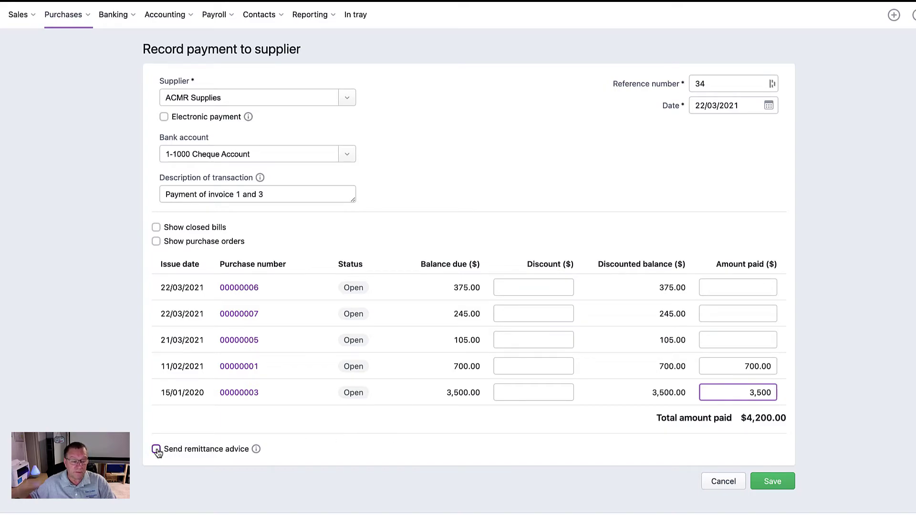
pyautogui.moveTo(255, 450)
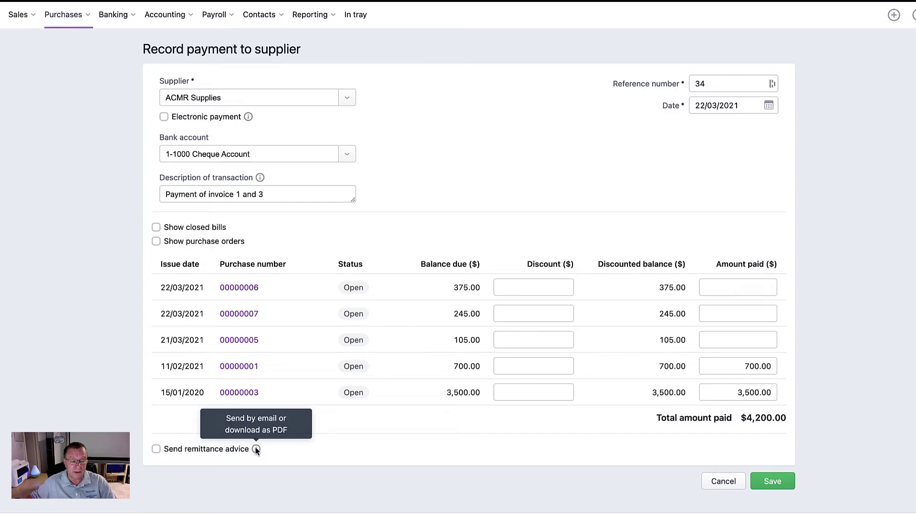
pyautogui.tripleClick(362, 448)
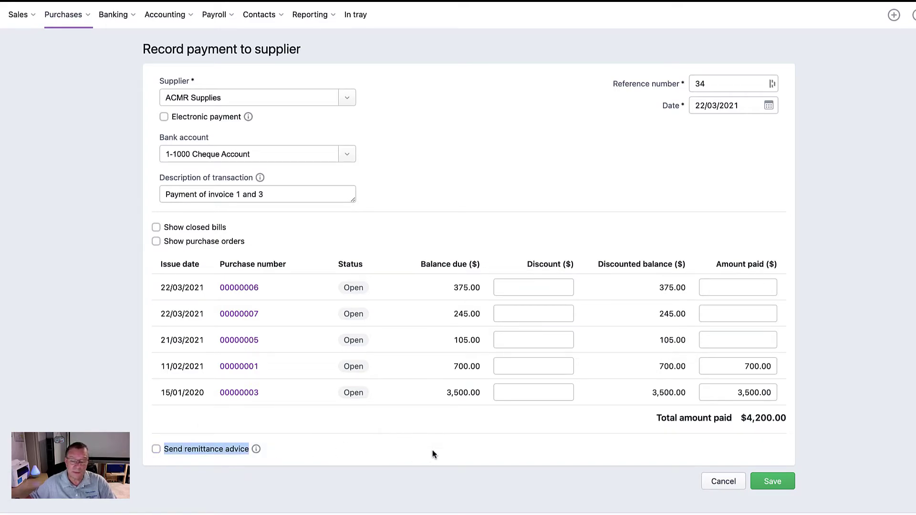
# Save the $4,200.00 supplier payment and view the supplier returns list
pyautogui.click(779, 484)
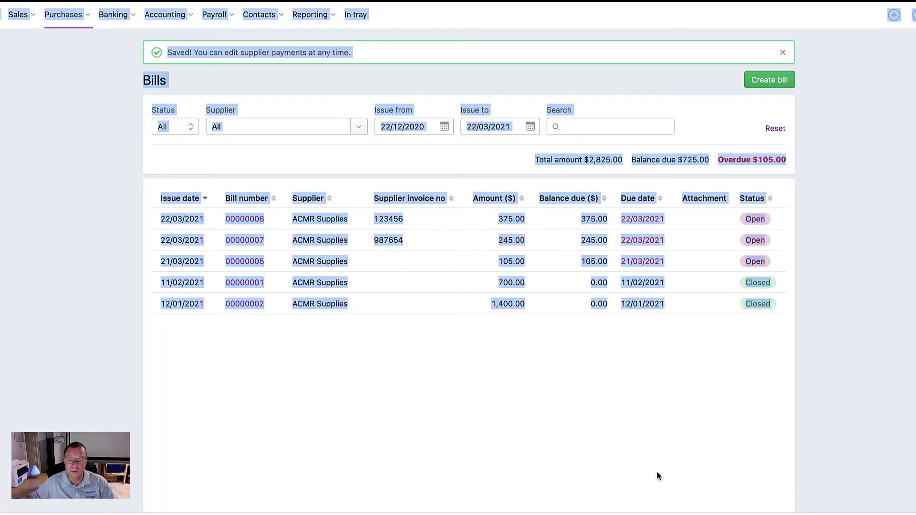
pyautogui.click(414, 405)
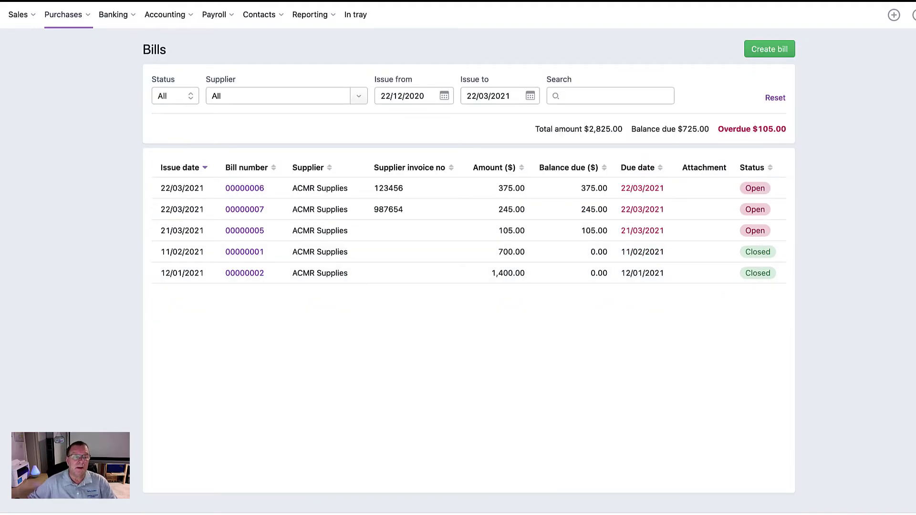
pyautogui.click(54, 17)
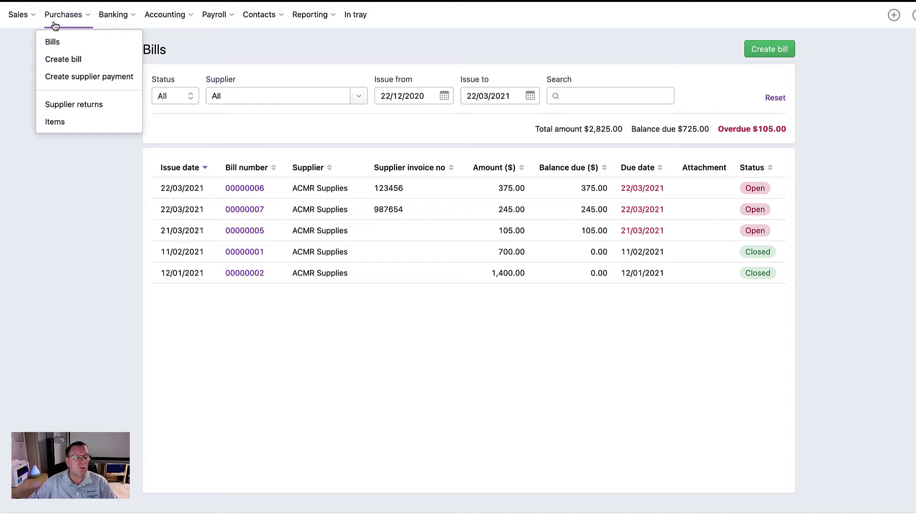
pyautogui.click(87, 106)
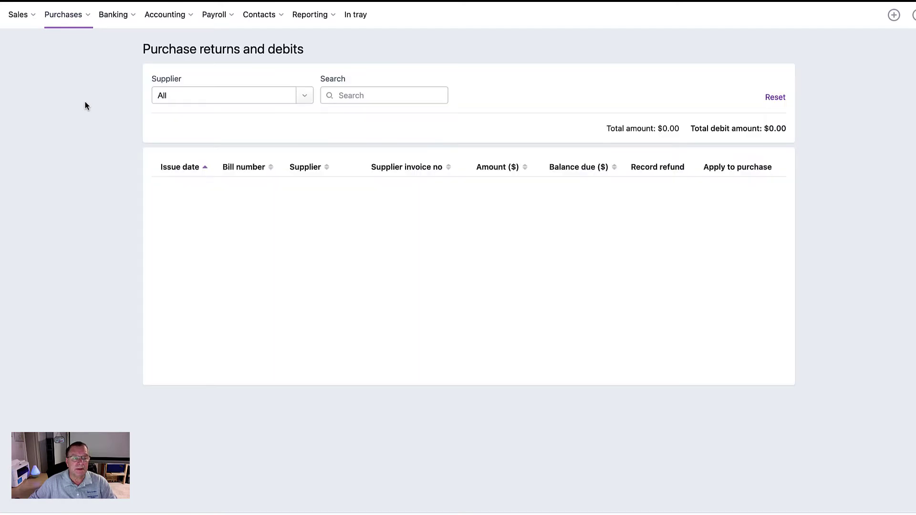
# Start a bill for ACMR Supplies, then discard it and return to the Bills list
pyautogui.click(68, 17)
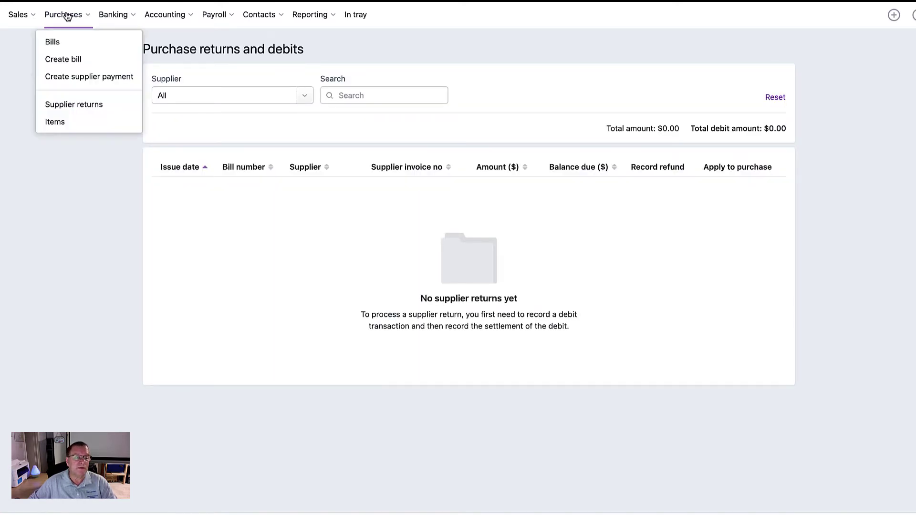
pyautogui.click(70, 60)
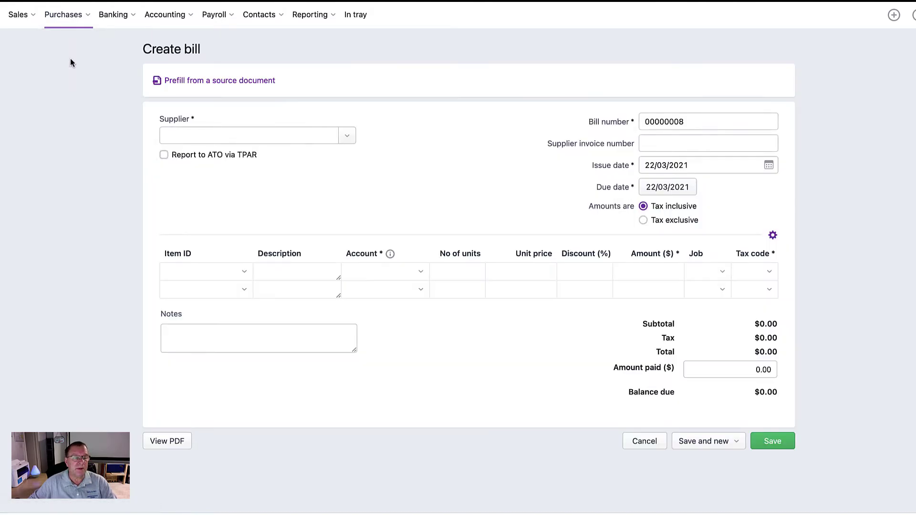
pyautogui.click(347, 139)
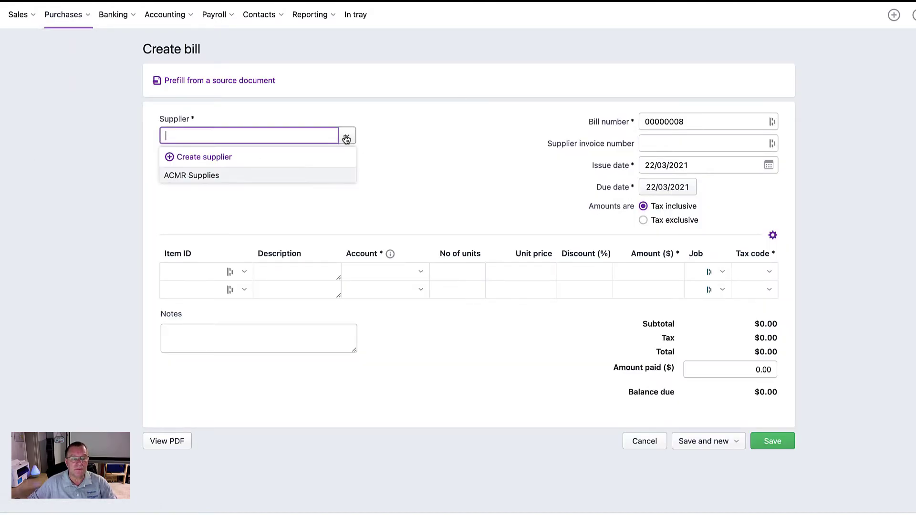
pyautogui.click(223, 173)
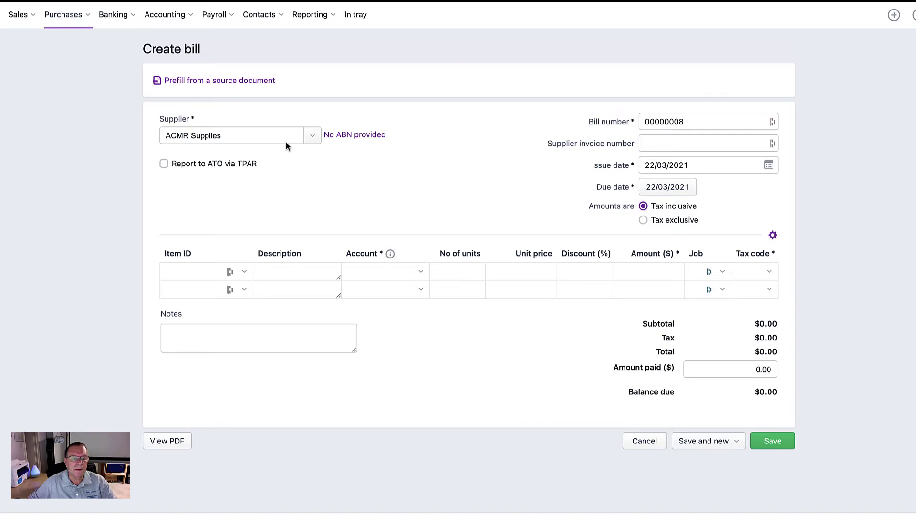
pyautogui.click(62, 16)
pyautogui.click(51, 41)
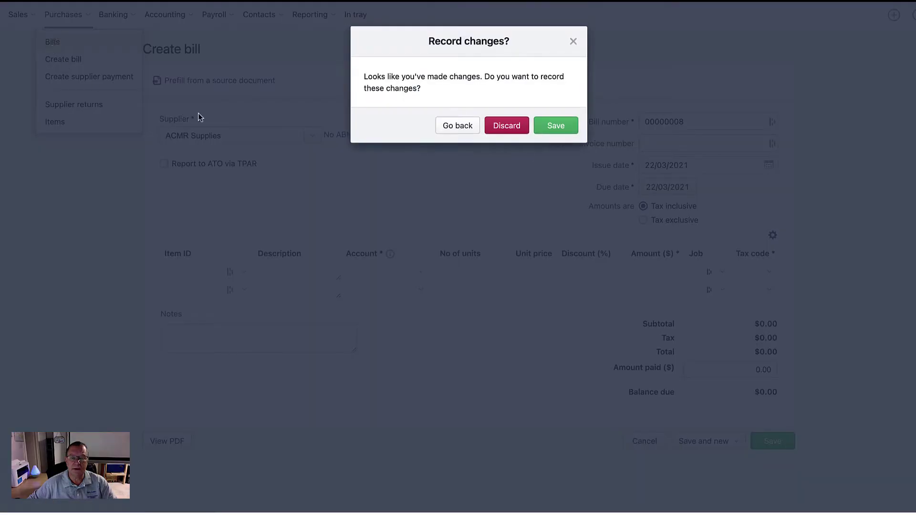
pyautogui.click(496, 125)
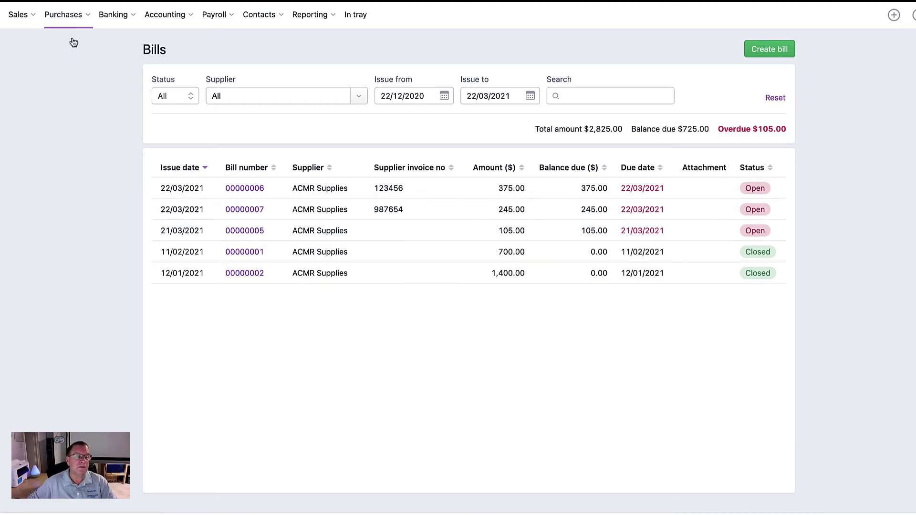
pyautogui.click(61, 18)
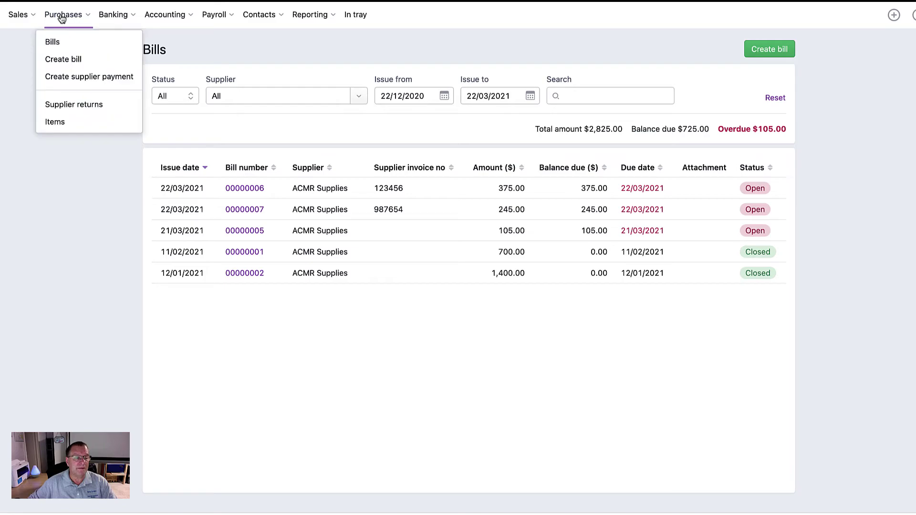
# Start a new bill for ACMR Supplies with item WID001 Widget 1 on the first line
pyautogui.click(60, 57)
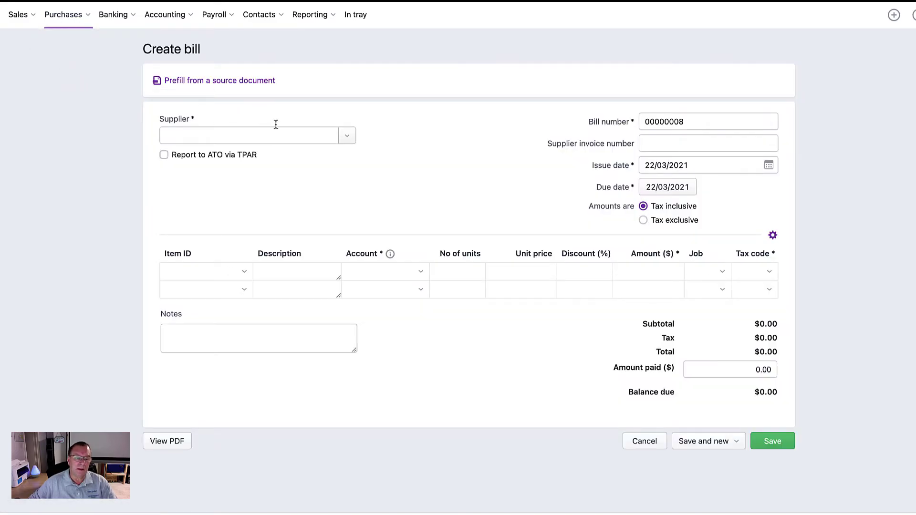
pyautogui.click(350, 138)
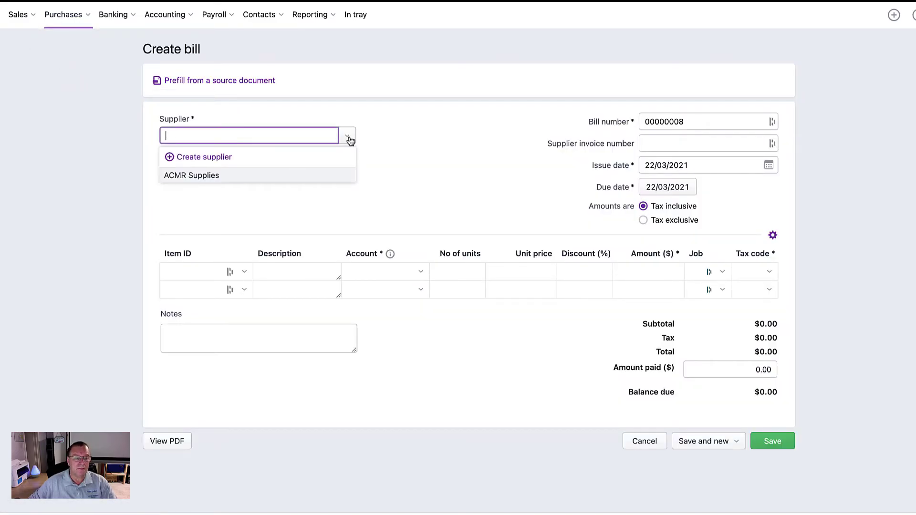
pyautogui.click(218, 173)
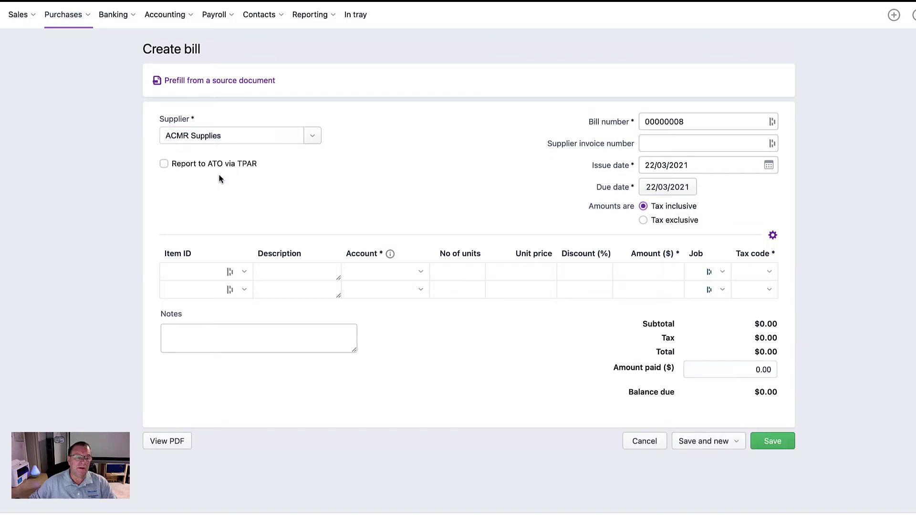
pyautogui.click(216, 272)
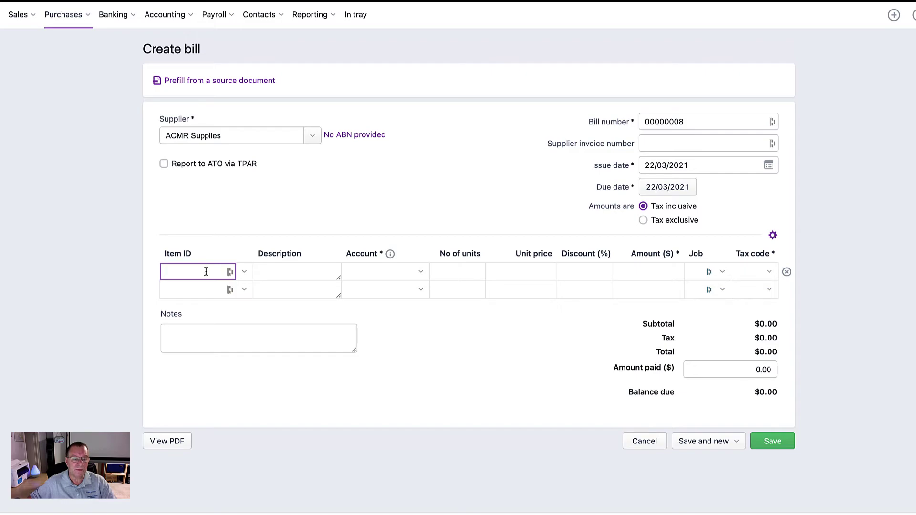
pyautogui.click(244, 272)
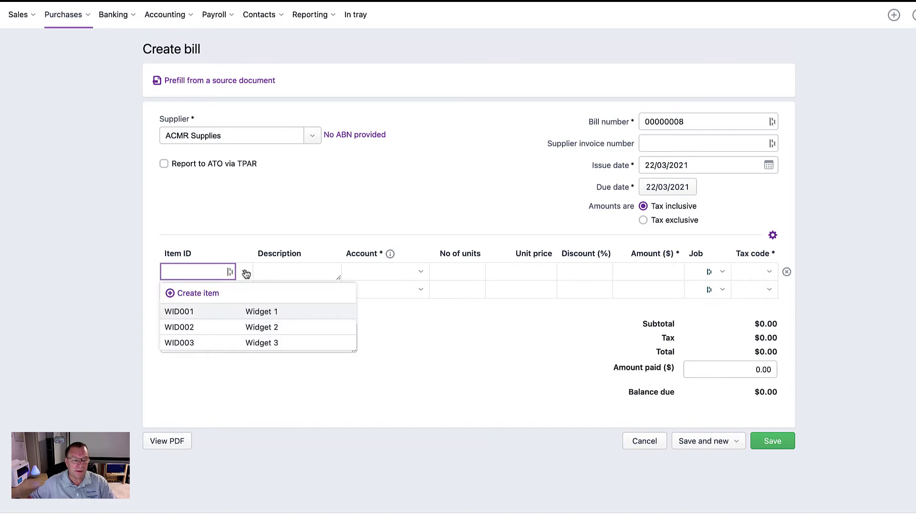
pyautogui.click(182, 310)
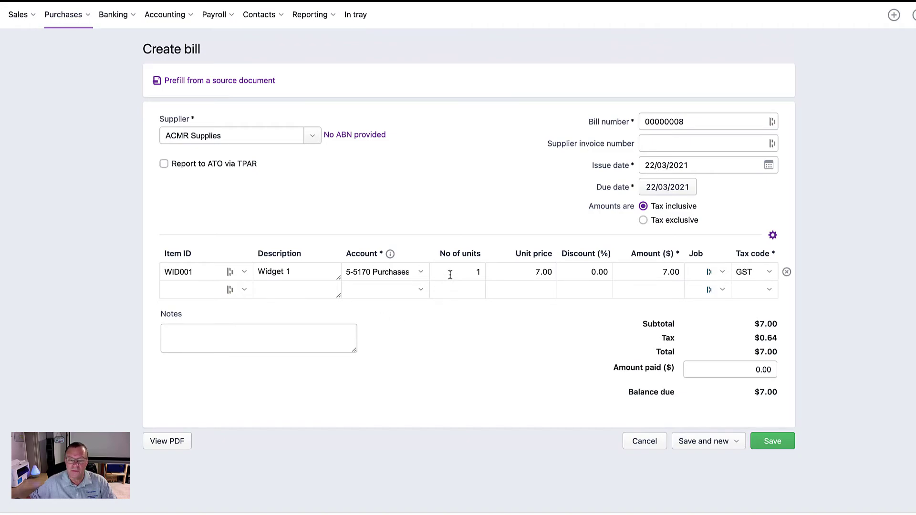
# Set unit price 105.00 and -1 units for a -$105.00 bill, and save it
pyautogui.click(520, 272)
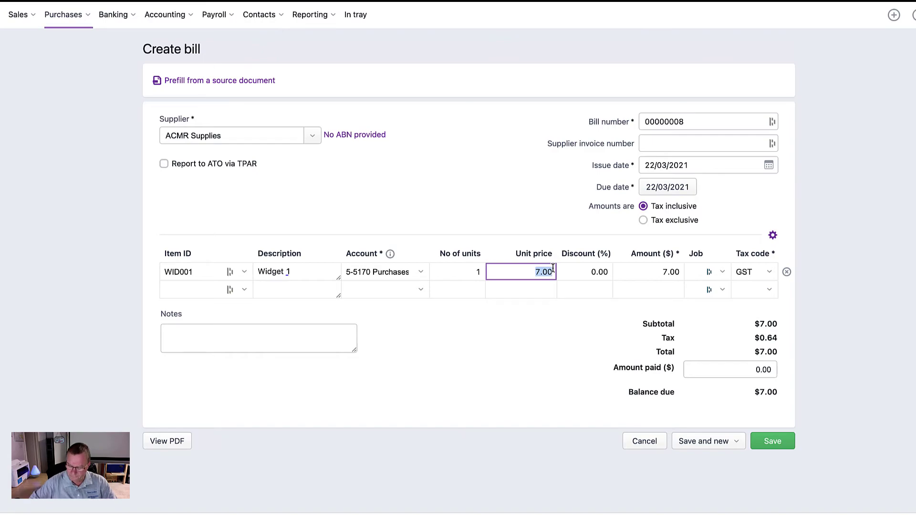
pyautogui.write('105')
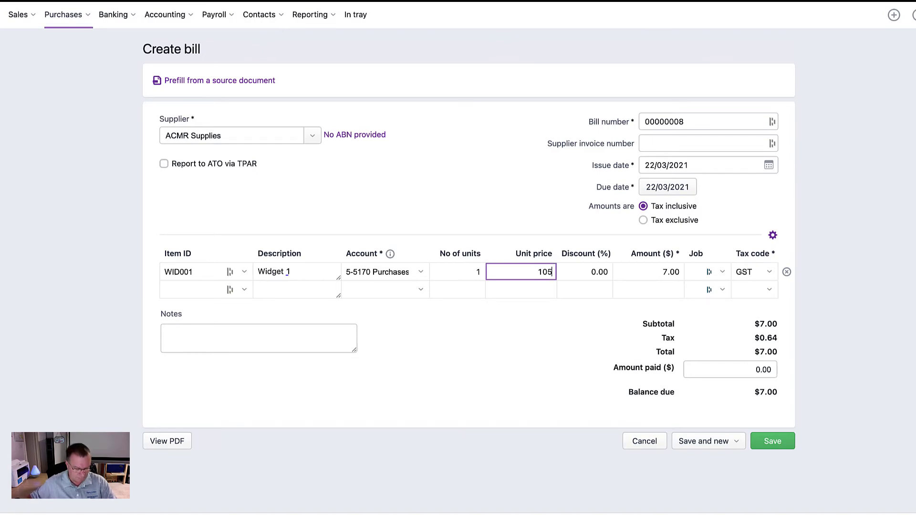
pyautogui.press('Tab')
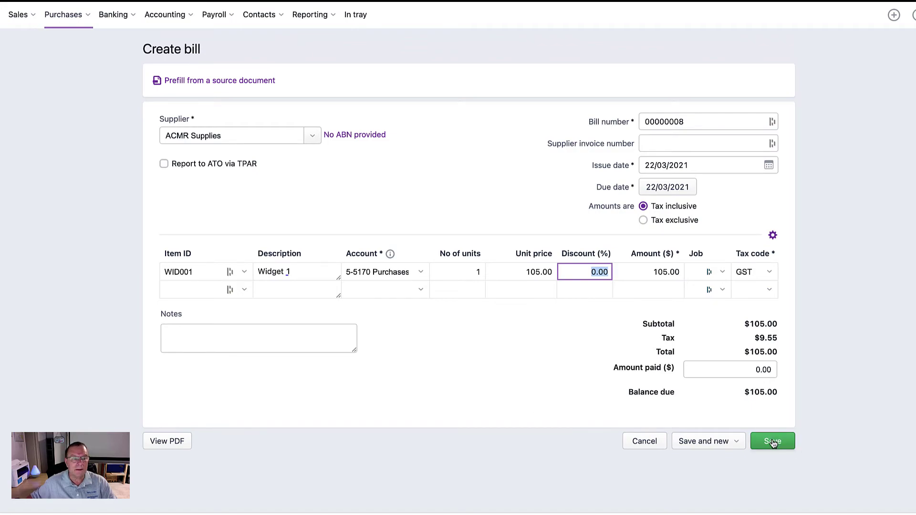
pyautogui.click(467, 272)
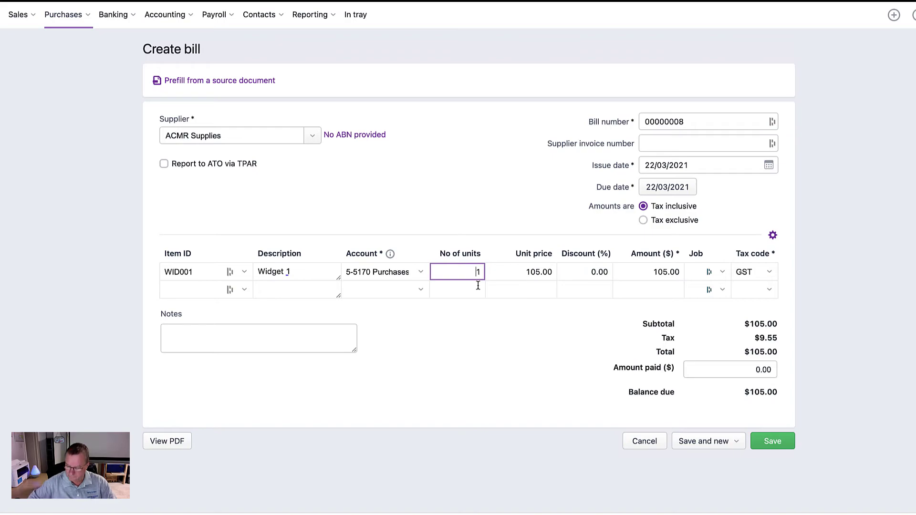
pyautogui.write('-')
pyautogui.press('Tab')
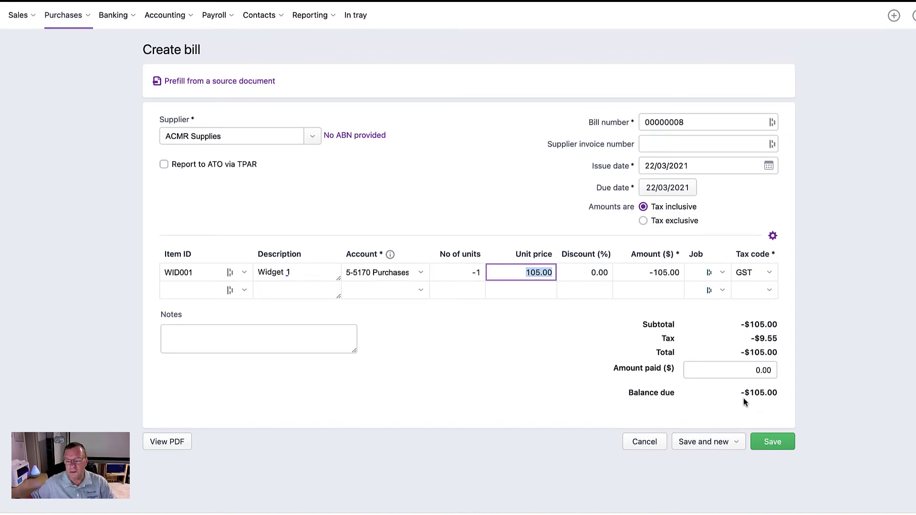
pyautogui.click(773, 442)
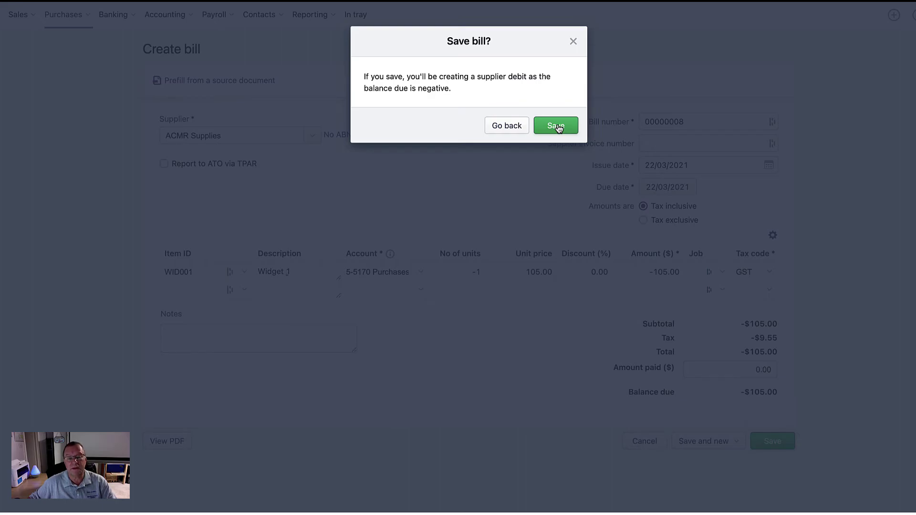
# Confirm saving bill 00000008 as a supplier debit and open the supplier returns list
pyautogui.click(558, 125)
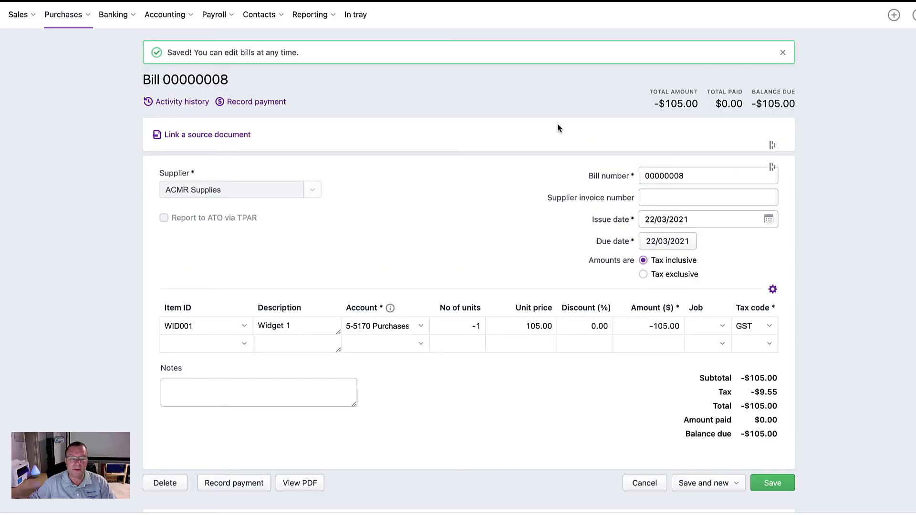
pyautogui.click(60, 15)
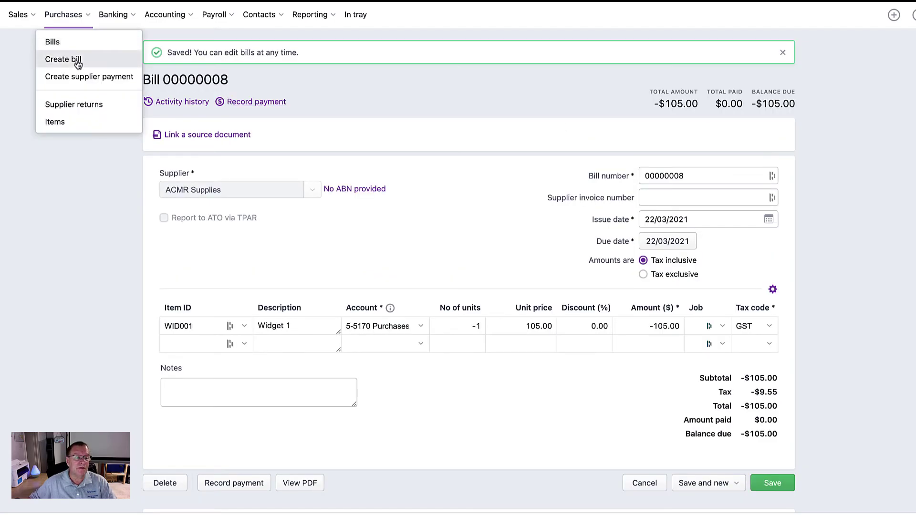
pyautogui.click(88, 107)
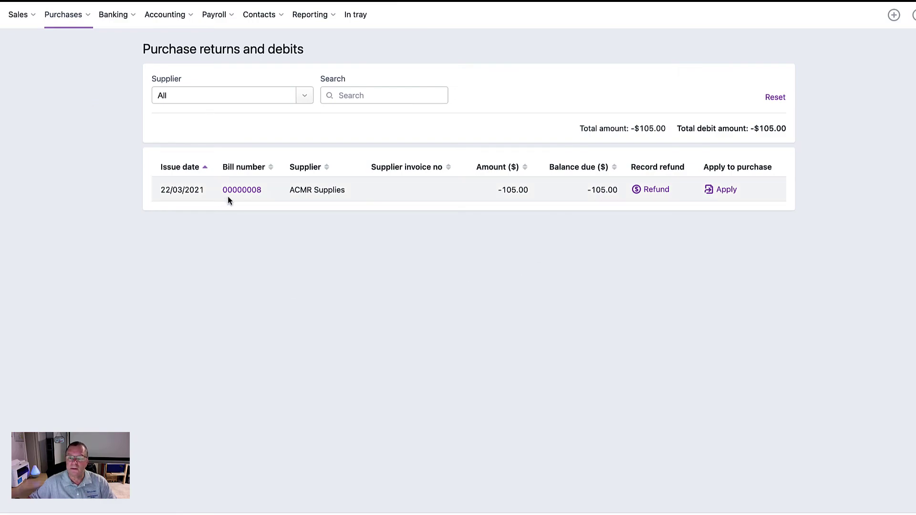
# Apply the $105 debit to bill 00000005 and record it
pyautogui.click(725, 189)
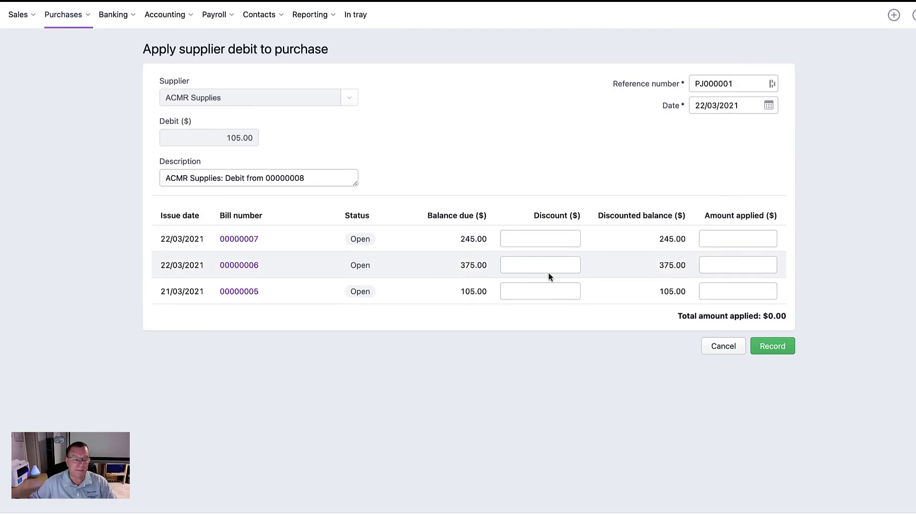
pyautogui.click(734, 290)
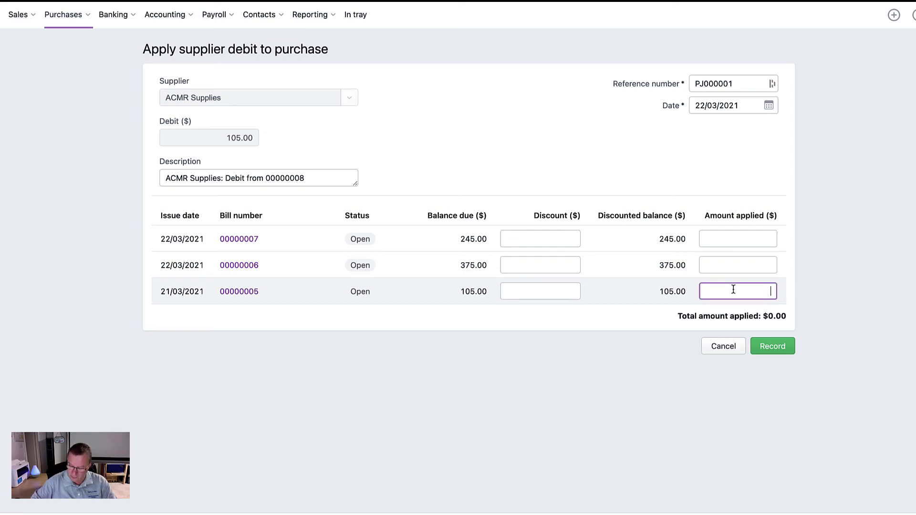
pyautogui.write('105')
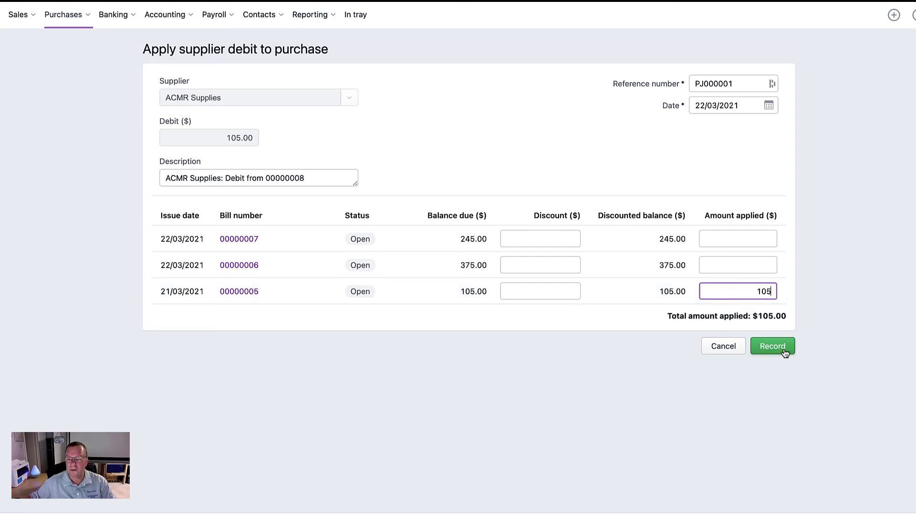
pyautogui.click(773, 348)
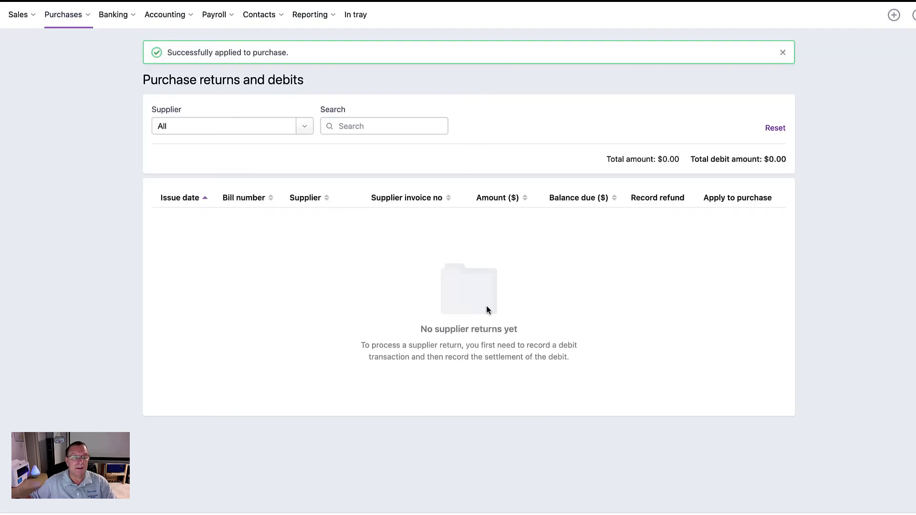
# Open the Bills list to confirm bills 00000005 and 00000008 are closed
pyautogui.click(65, 14)
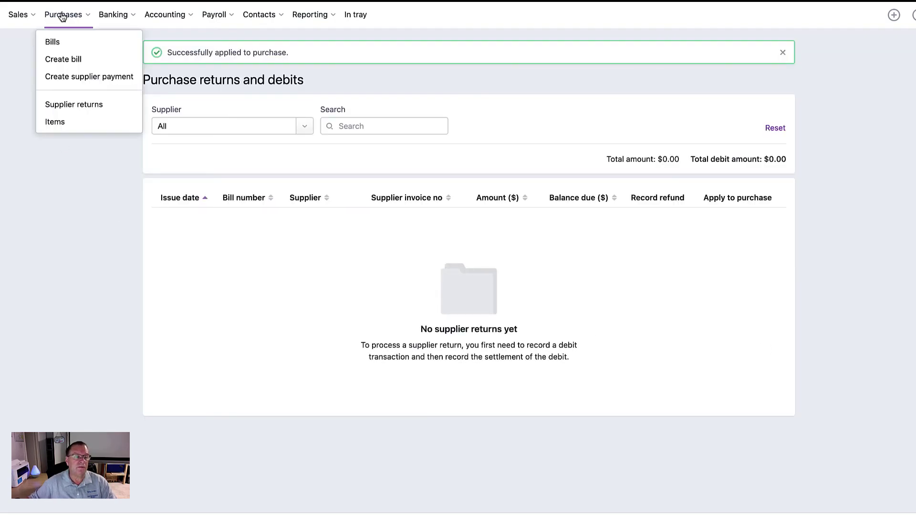
pyautogui.click(53, 42)
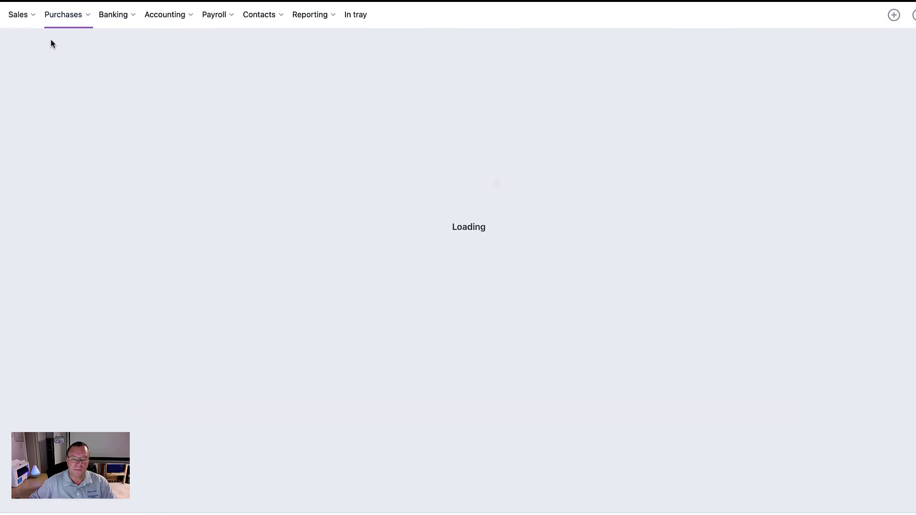